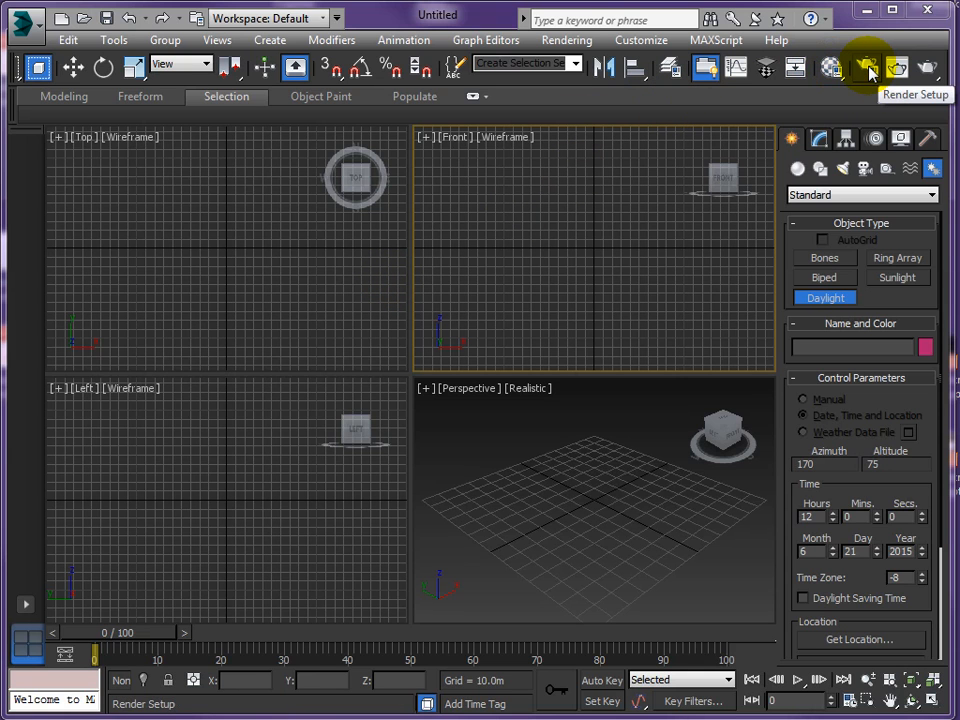
# Step: Check which material and map groups are offered in the material browser, and close it together with the Material Editor
pyautogui.click(832, 68)
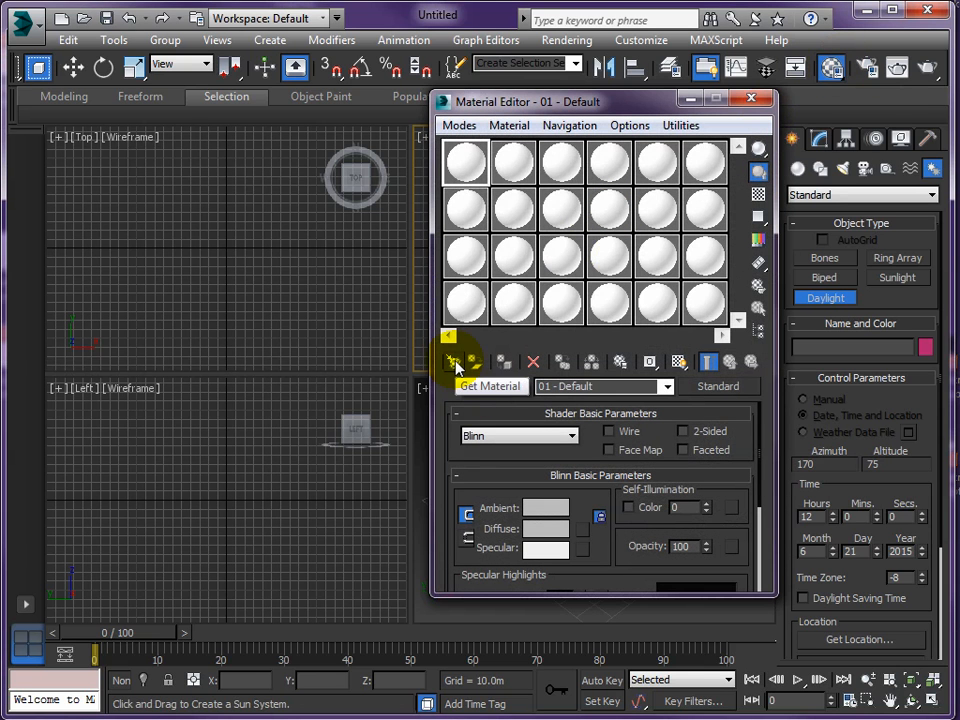
pyautogui.click(454, 363)
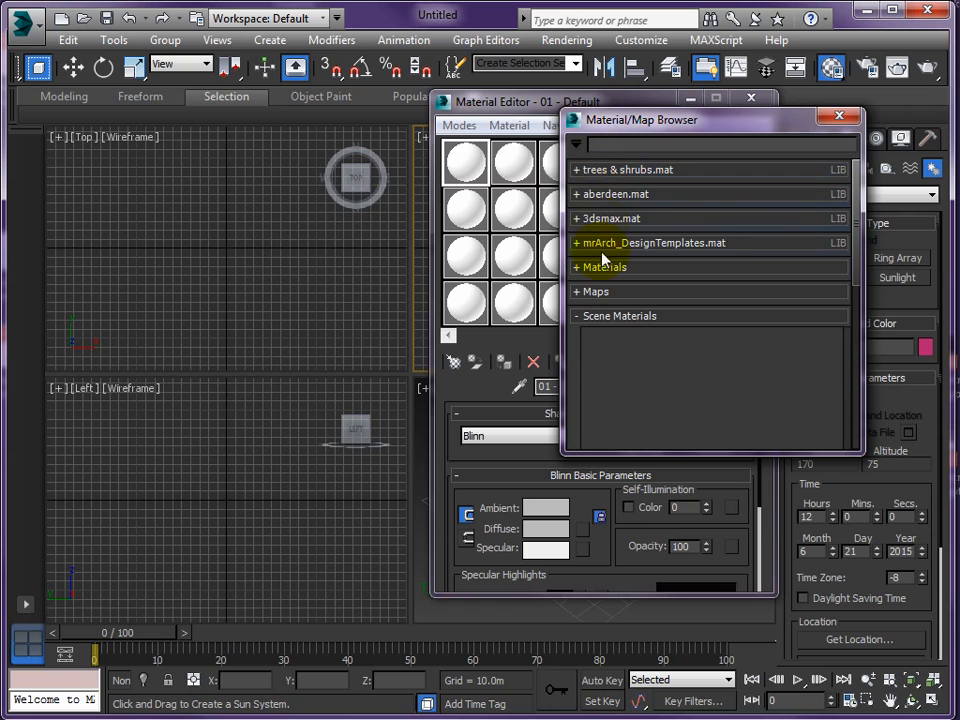
pyautogui.click(841, 116)
pyautogui.click(750, 101)
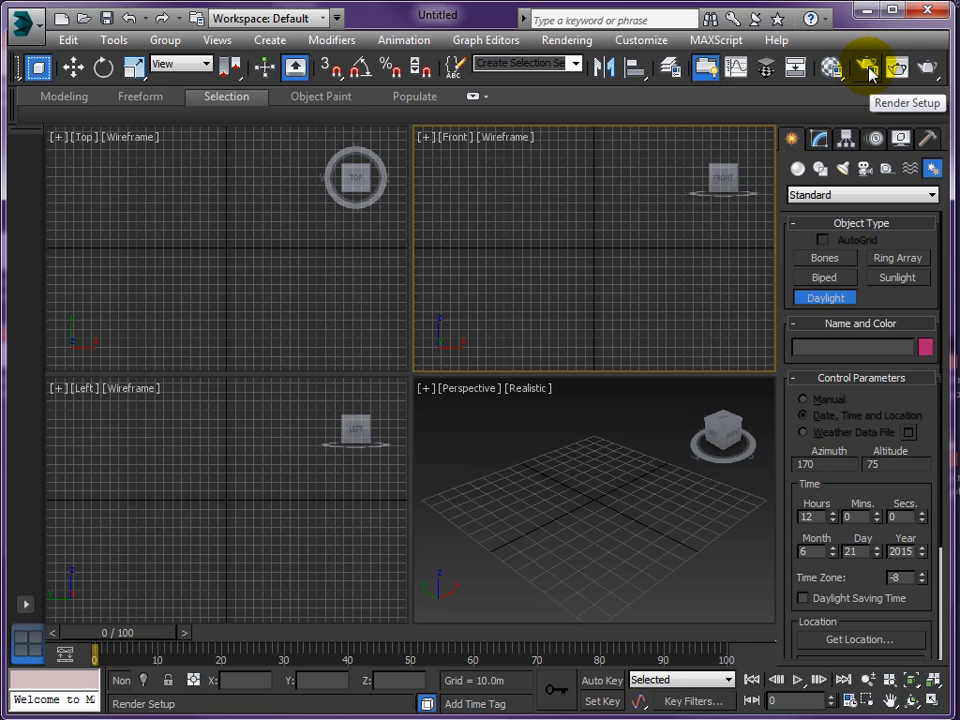
# Step: Look through the production renderers available in Render Setup without assigning one, and close the setup
pyautogui.click(868, 70)
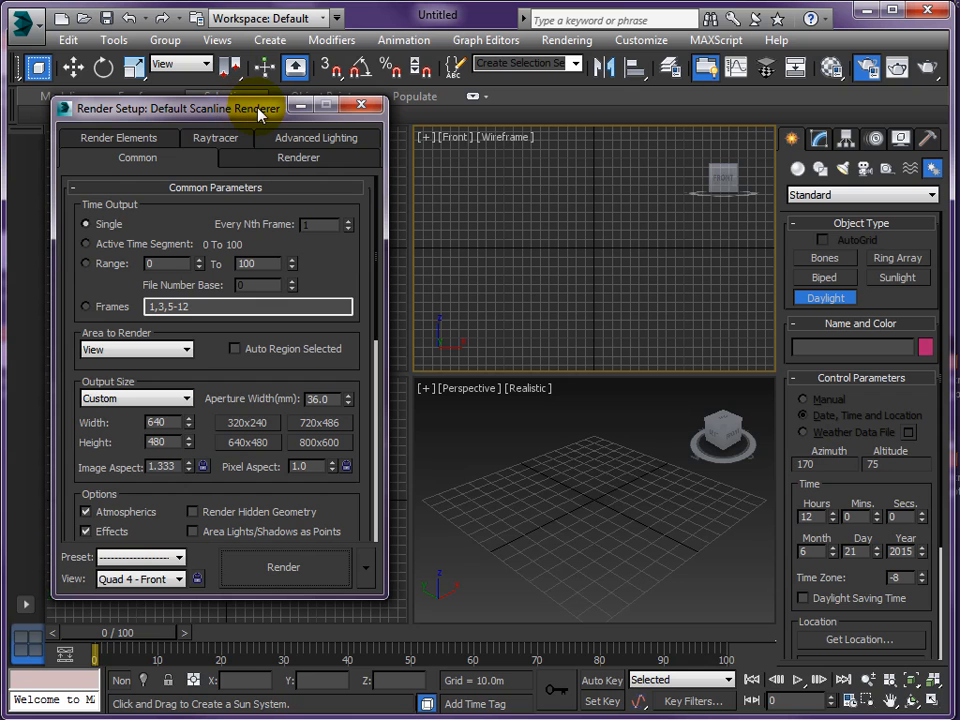
pyautogui.moveTo(349, 506); pyautogui.dragTo(356, 21)
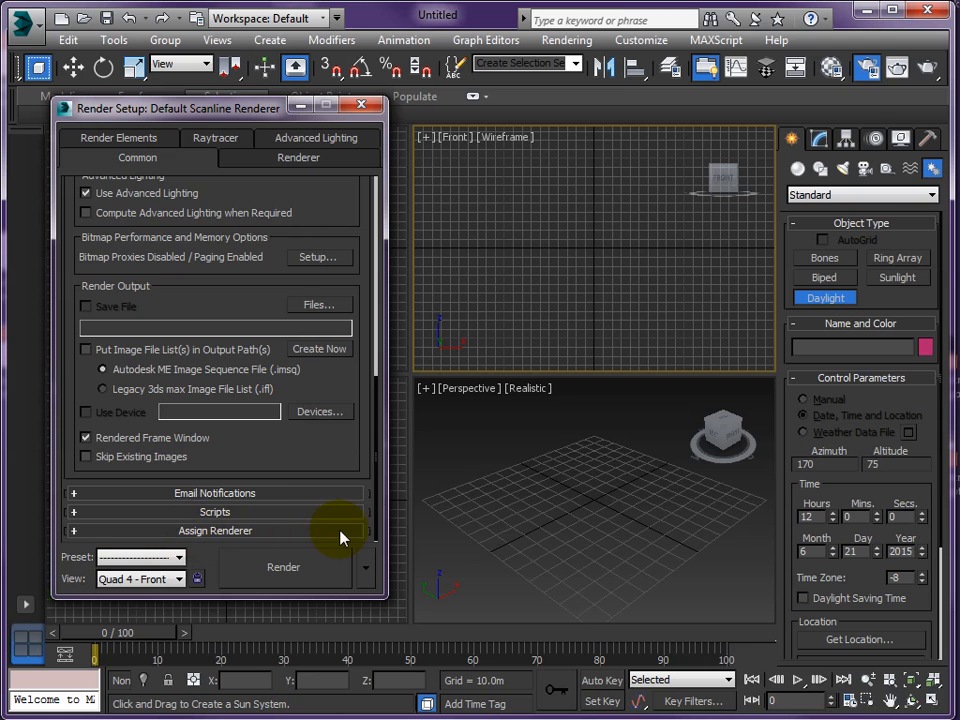
pyautogui.click(77, 530)
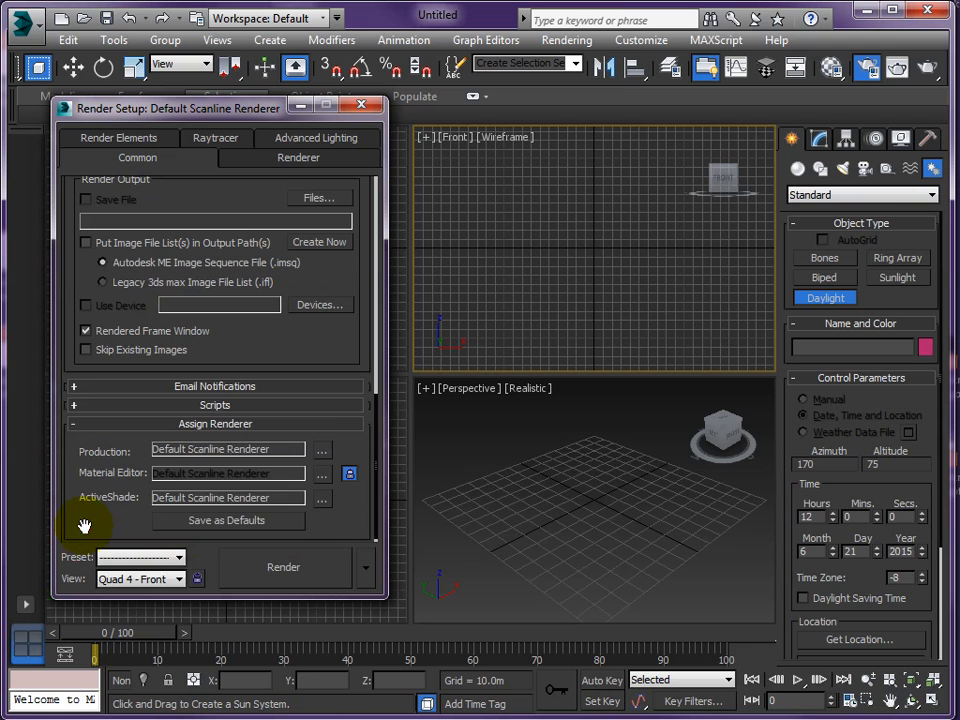
pyautogui.click(318, 452)
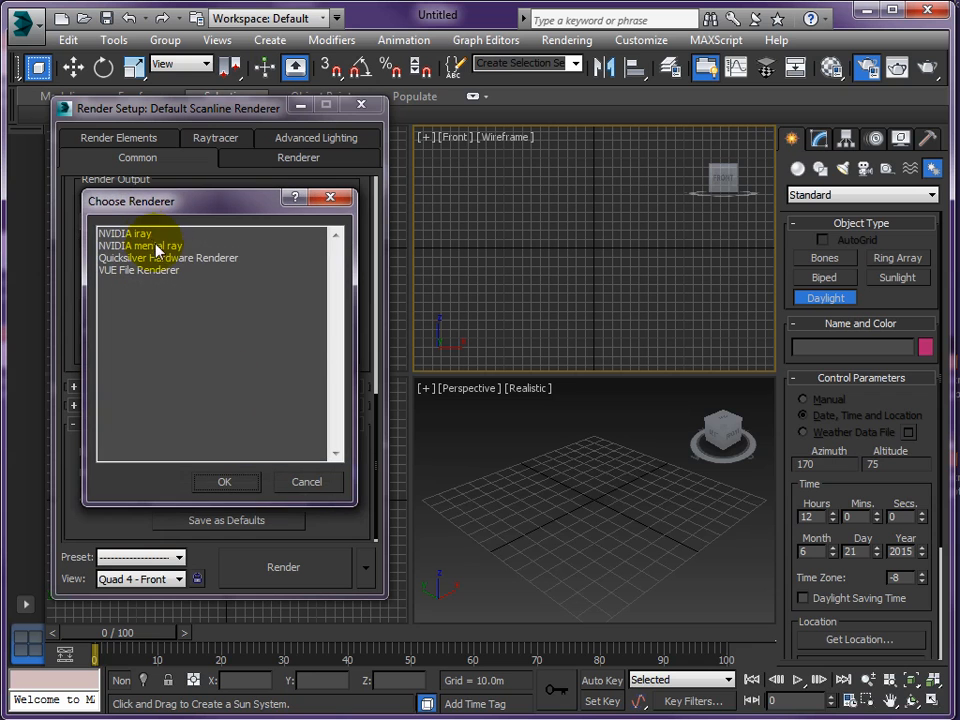
pyautogui.click(307, 483)
pyautogui.click(361, 106)
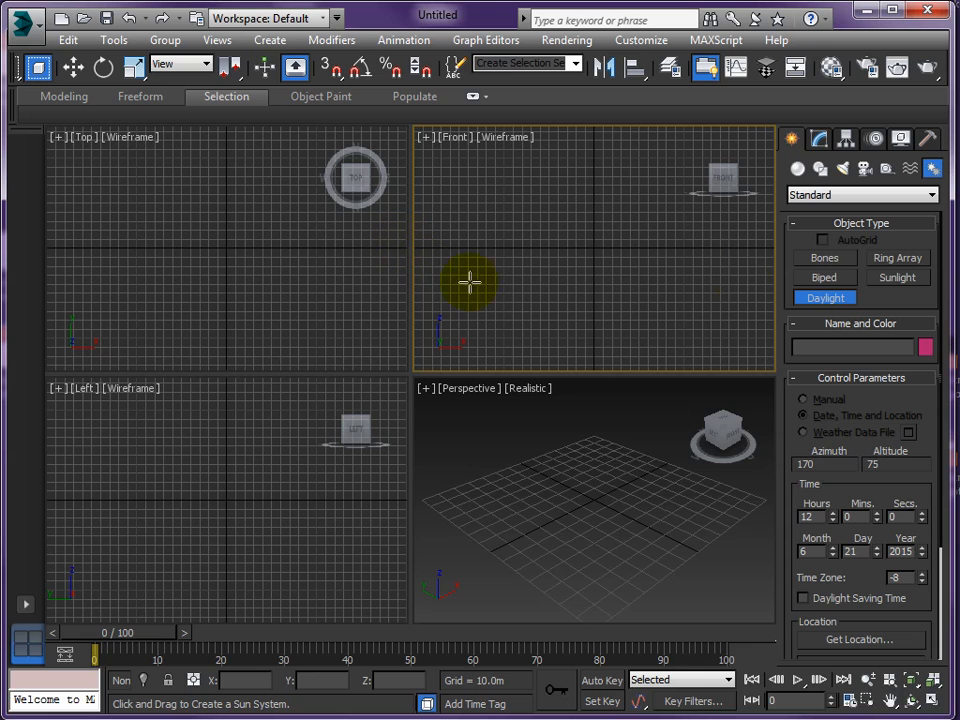
# Step: Create a Daylight system at the centre of the Top view, accepting the recommended logarithmic exposure control, and show its daylight parameters
pyautogui.click(828, 298)
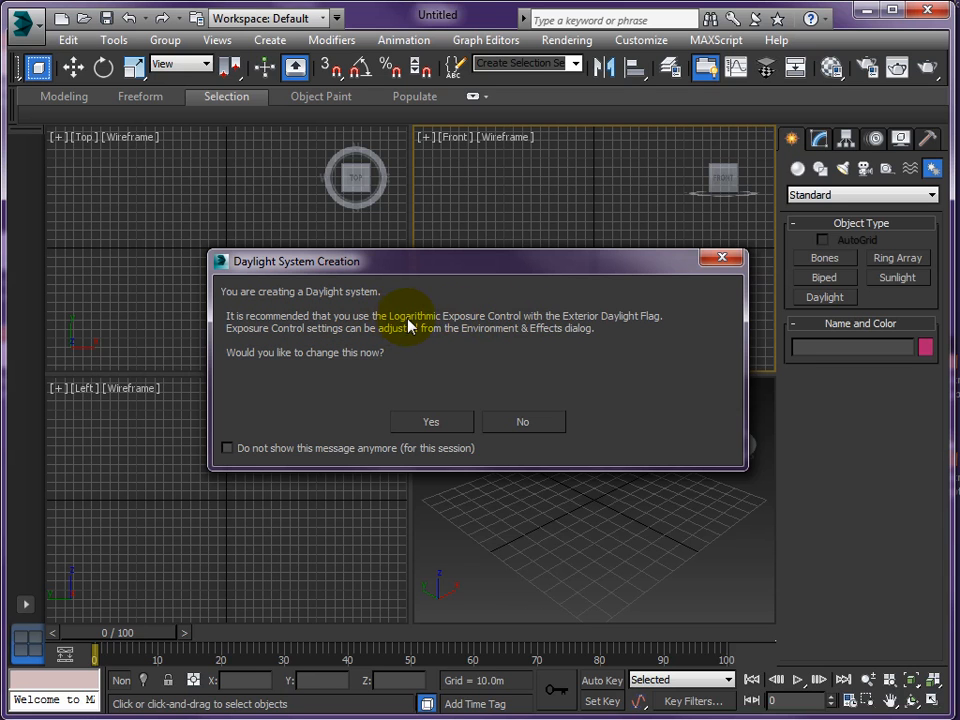
pyautogui.click(434, 424)
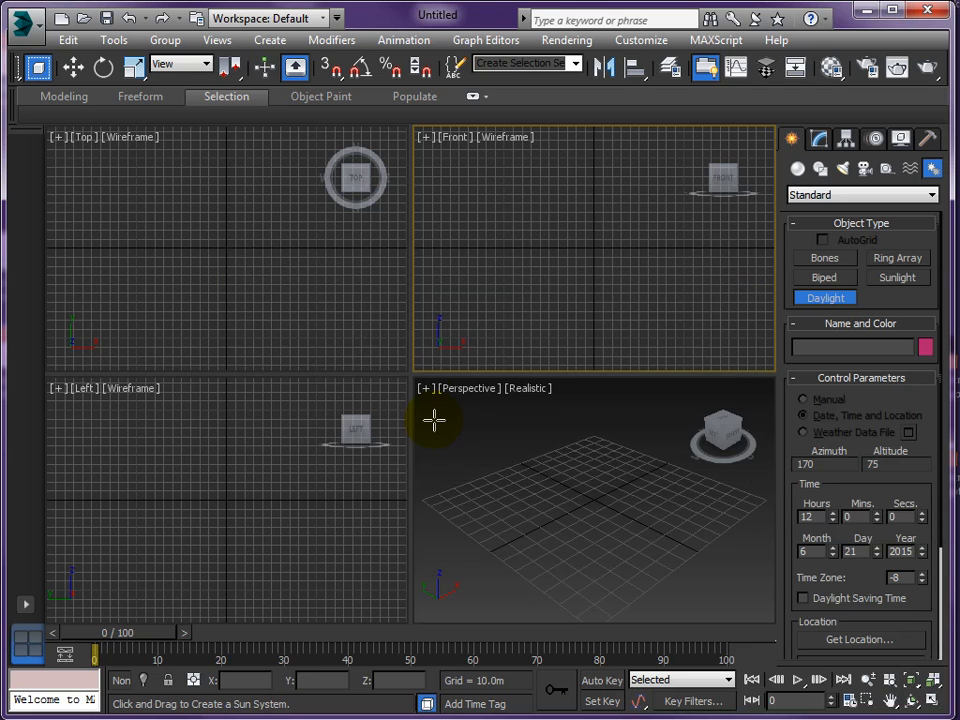
pyautogui.moveTo(224, 249); pyautogui.dragTo(315, 315)
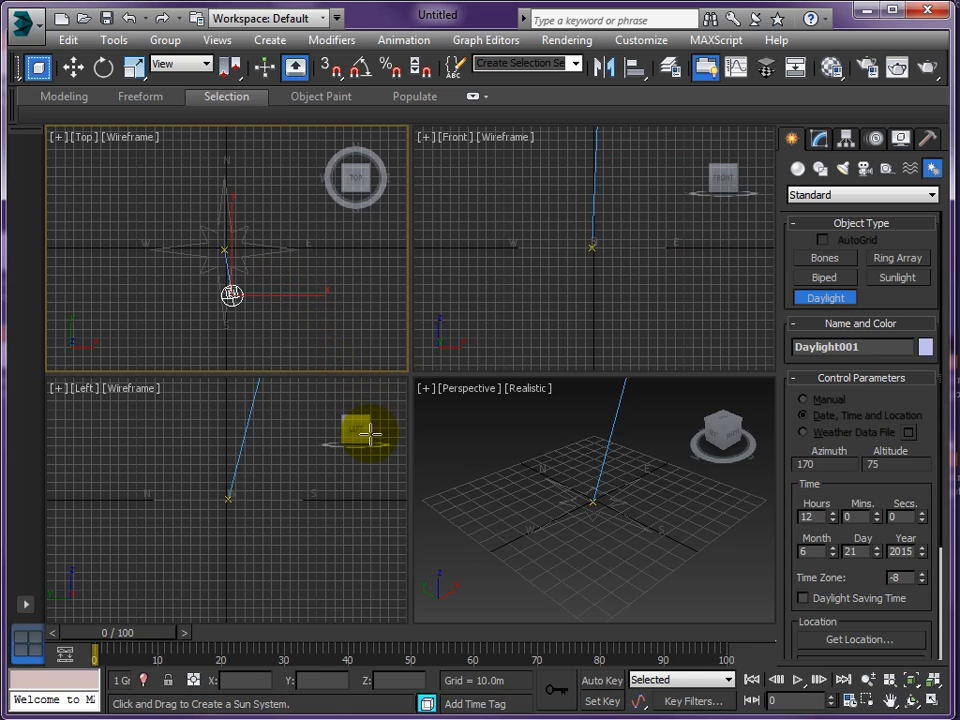
pyautogui.click(327, 291)
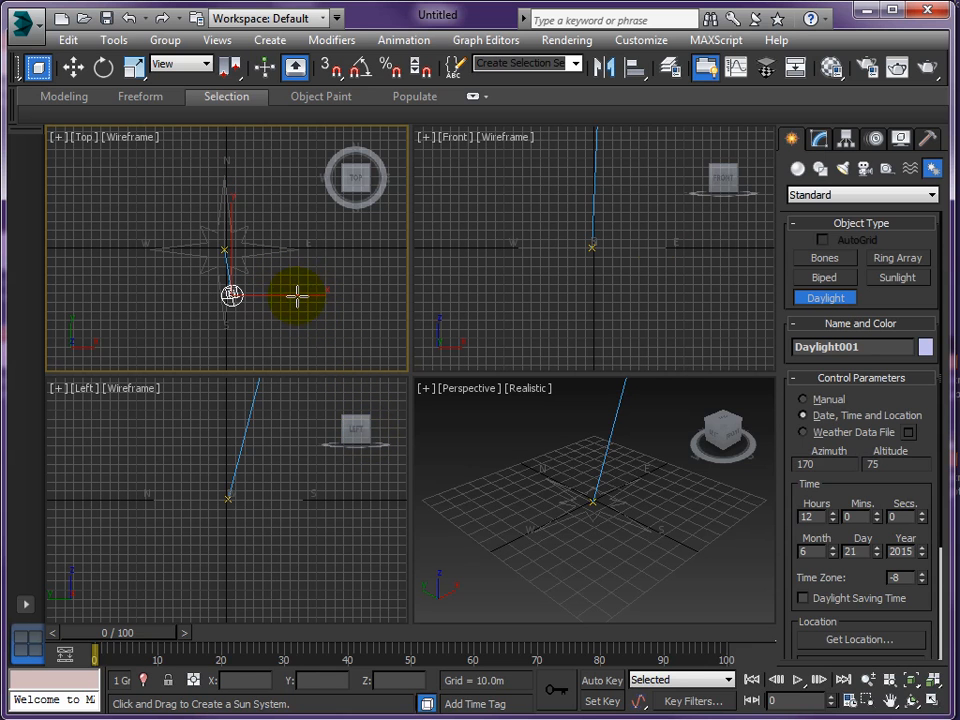
pyautogui.click(821, 142)
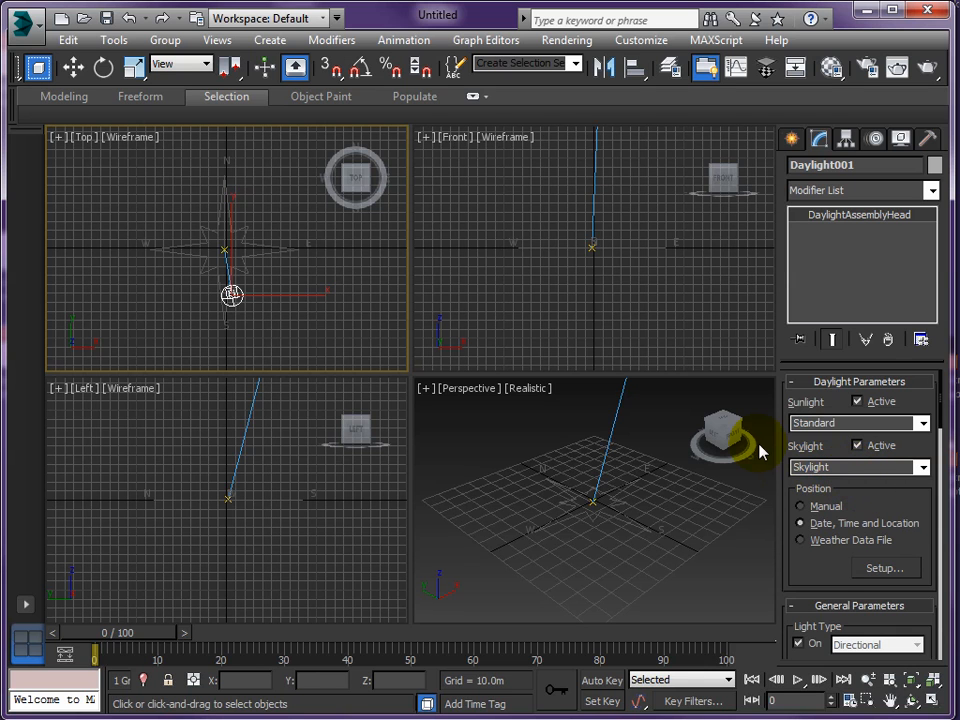
# Step: Assign NVIDIA mental ray as the production renderer
pyautogui.click(867, 70)
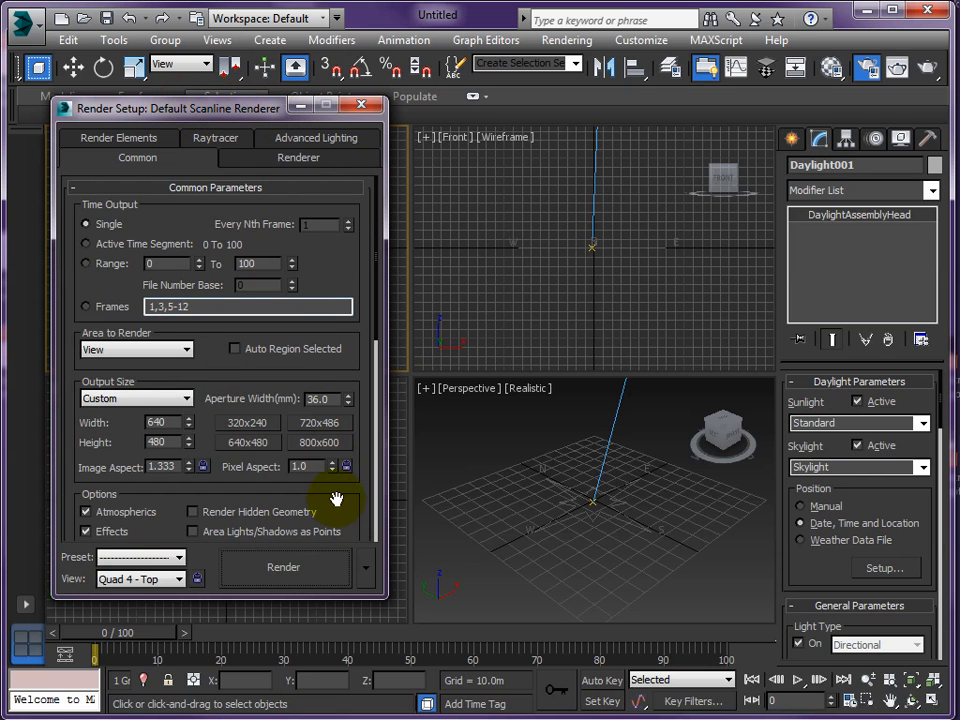
pyautogui.scroll(-10, 339, 489)
pyautogui.scroll(-1, 281, 413)
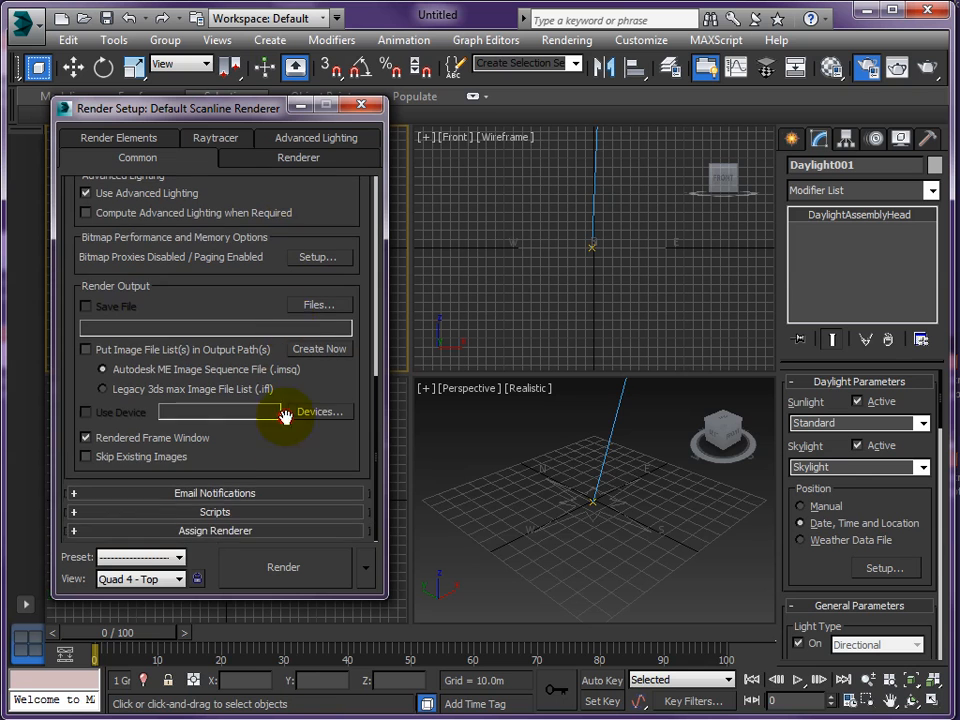
pyautogui.click(197, 531)
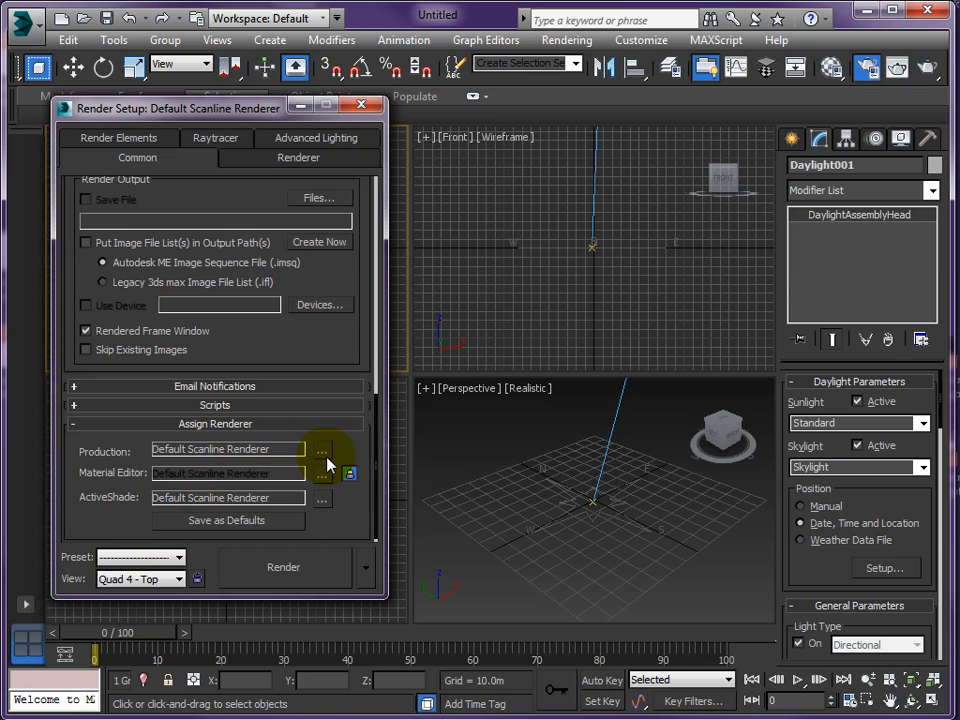
pyautogui.click(322, 450)
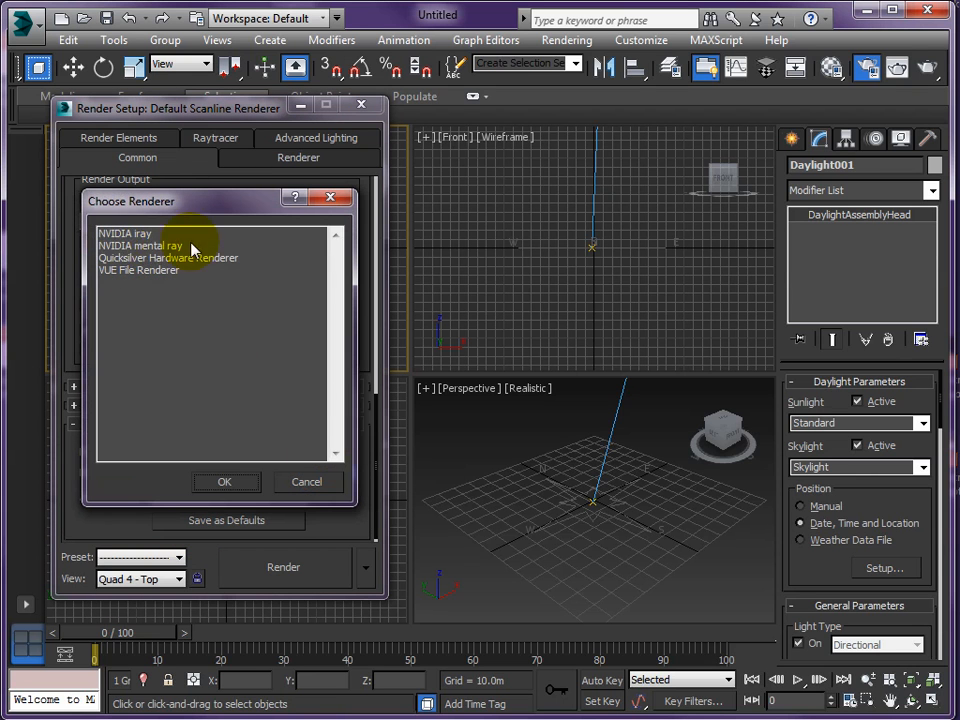
pyautogui.click(130, 245)
pyautogui.click(228, 484)
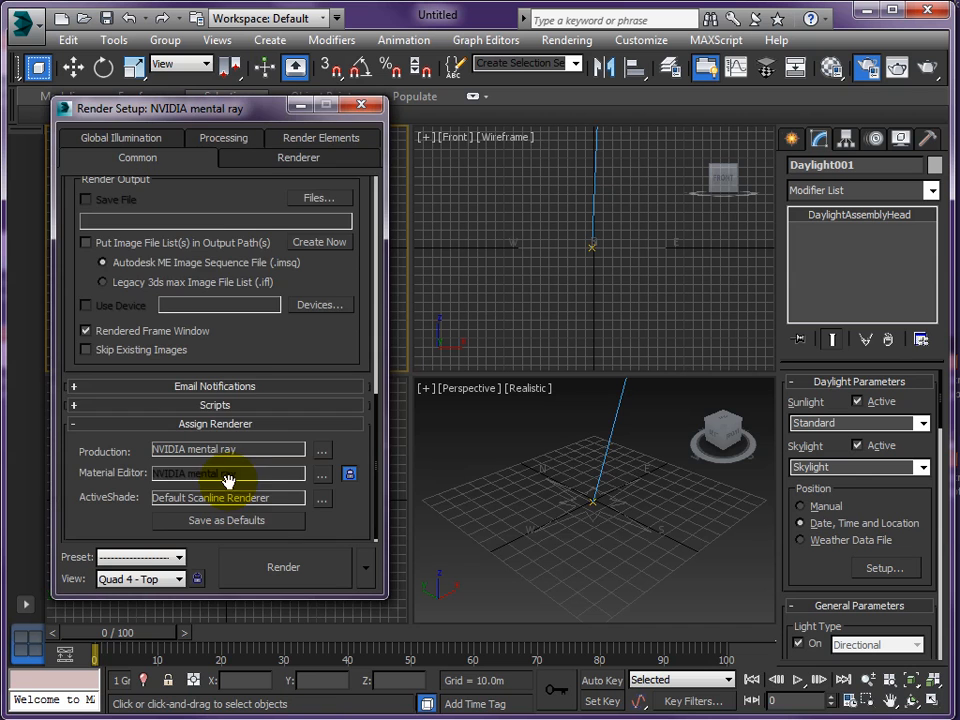
# Step: Browse the Autodesk Material Library in the material browser, and close the browser, Material Editor and Render Setup
pyautogui.click(831, 67)
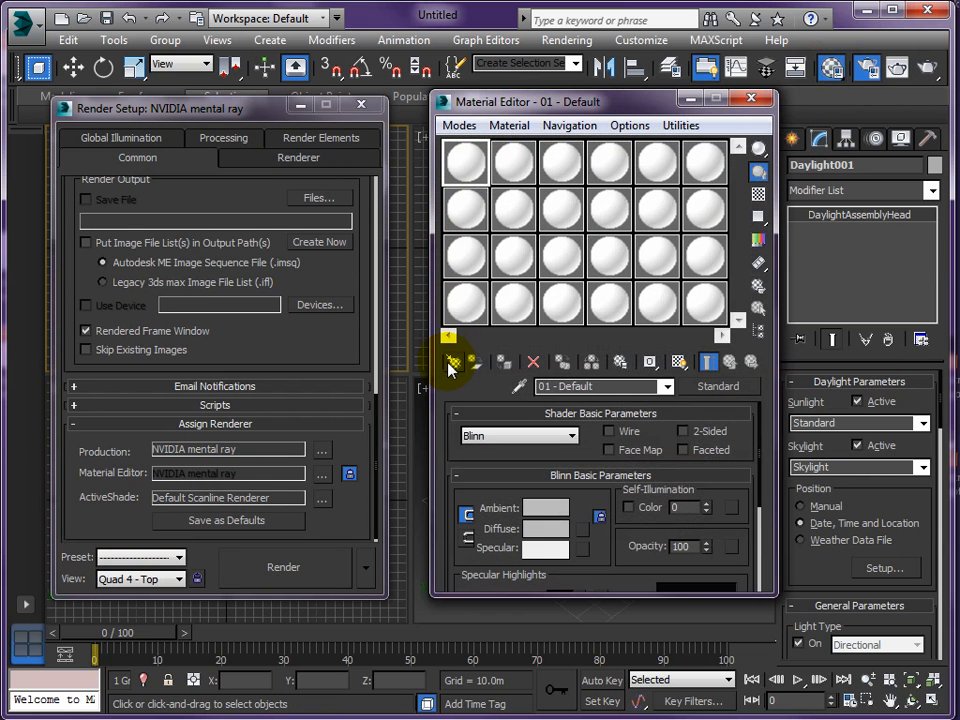
pyautogui.click(452, 364)
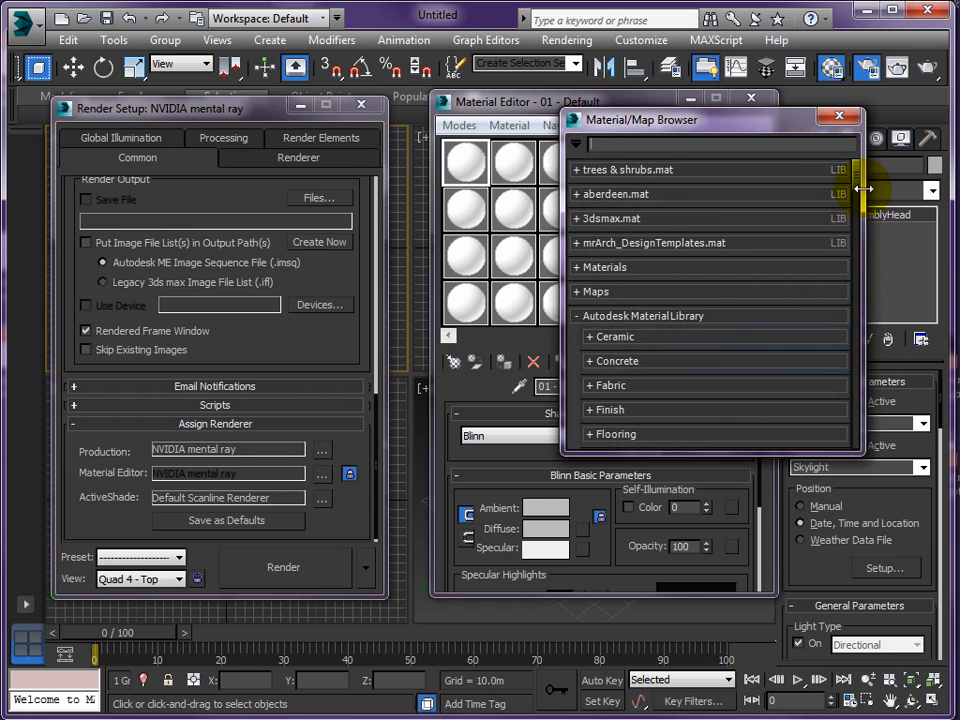
pyautogui.moveTo(858, 185); pyautogui.dragTo(855, 220)
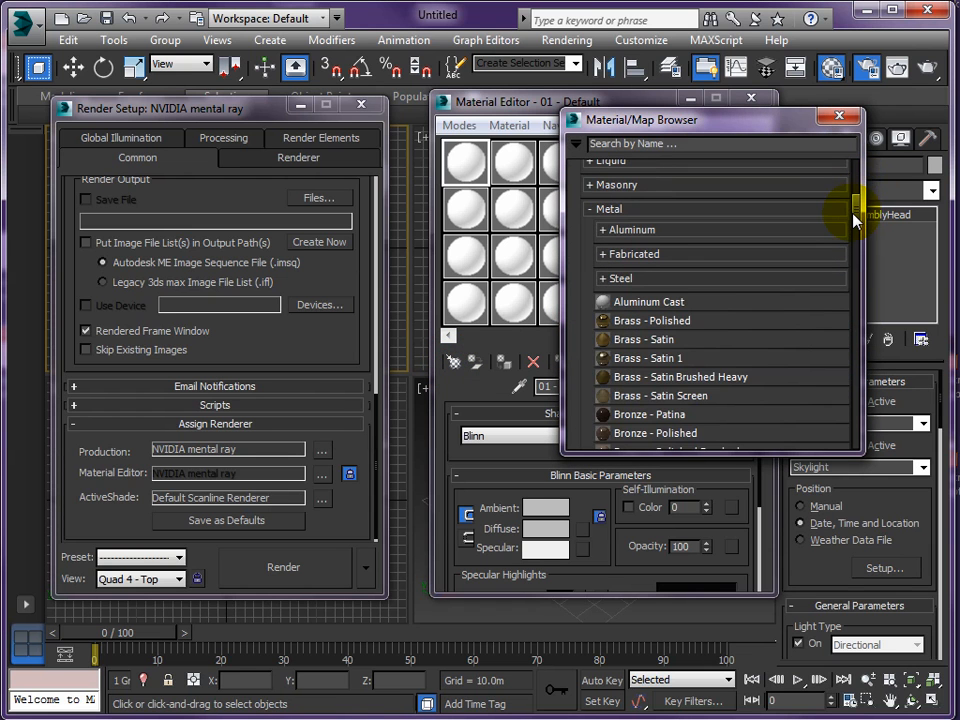
pyautogui.click(842, 120)
pyautogui.click(750, 99)
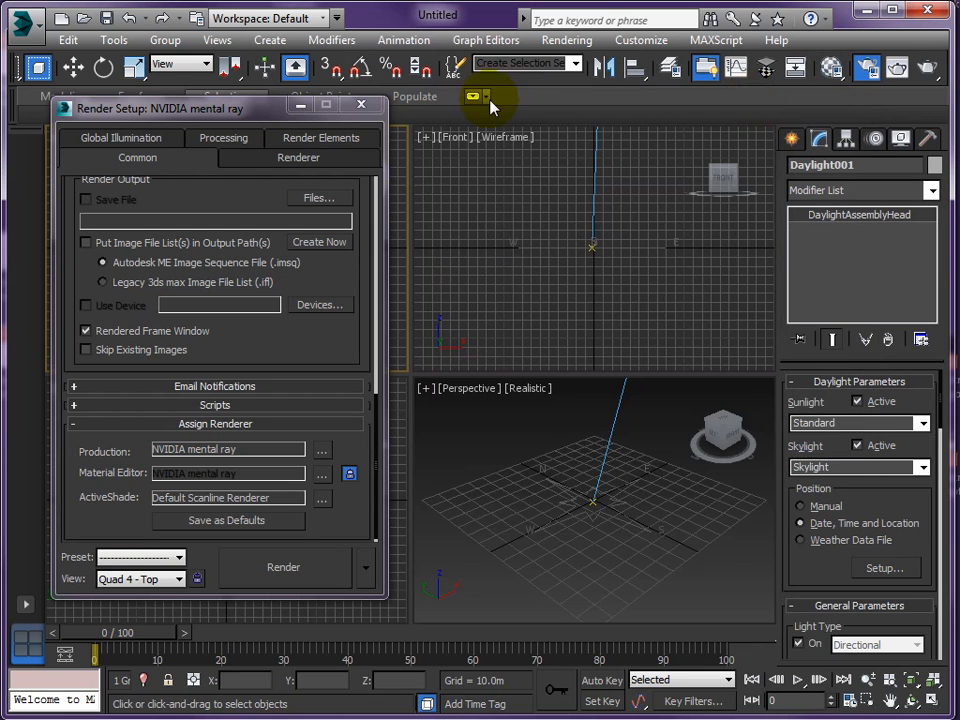
pyautogui.click(361, 108)
# Step: Set the sunlight type of the Daylight system to mr Sun
pyautogui.click(259, 339)
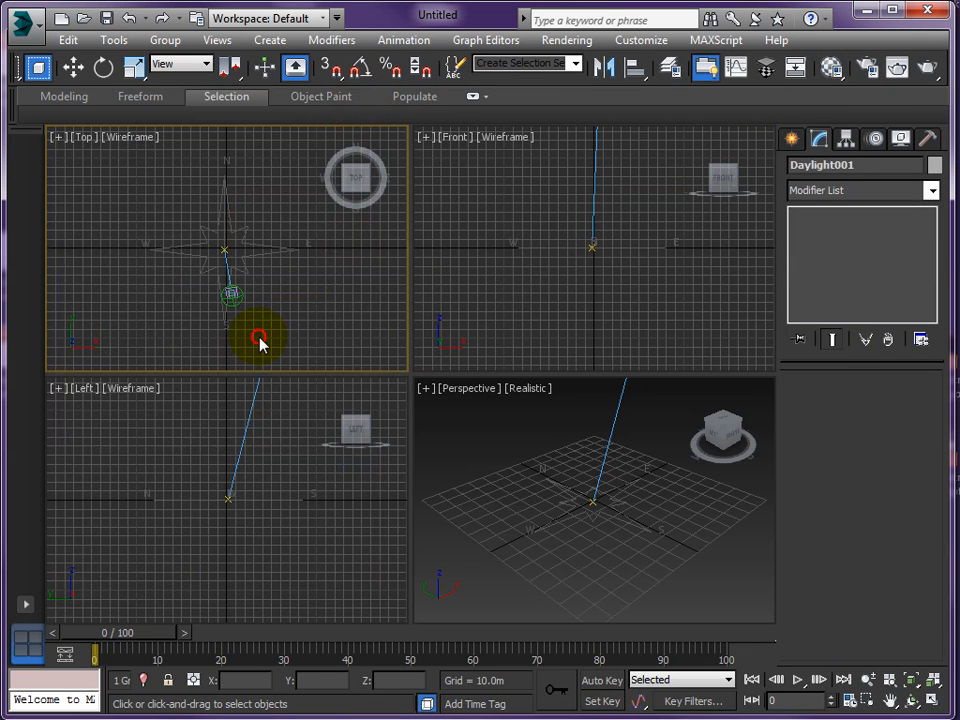
pyautogui.click(238, 300)
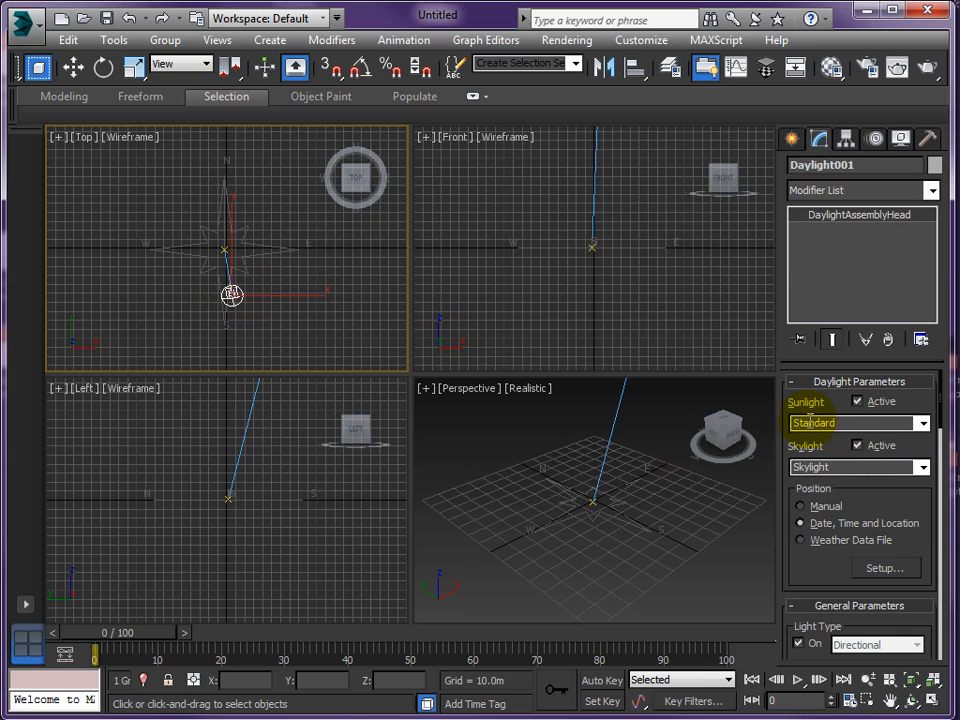
pyautogui.click(922, 425)
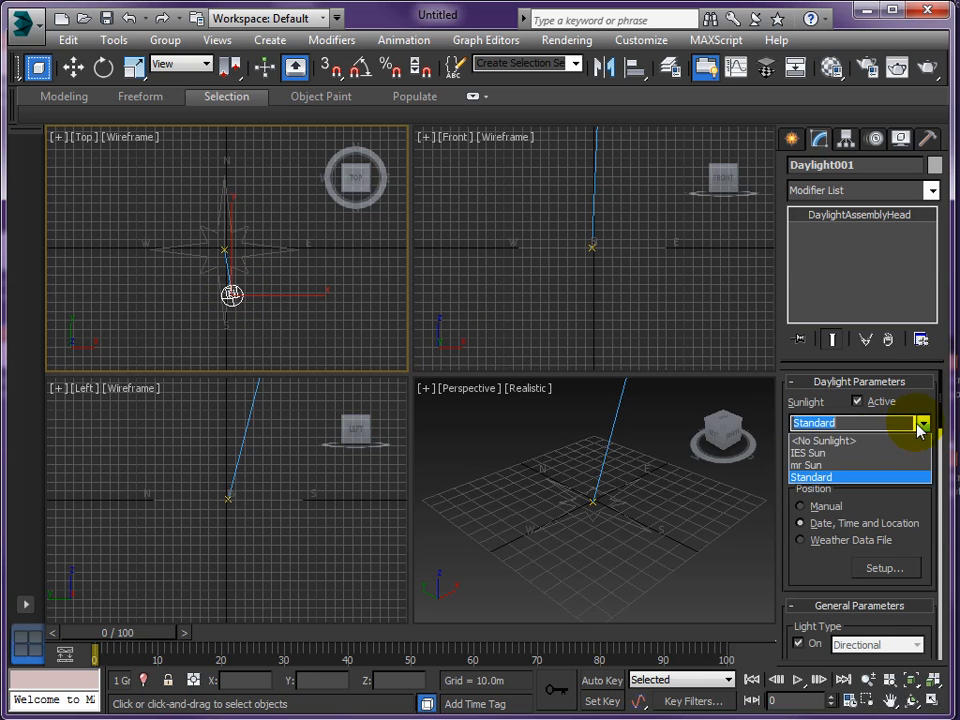
pyautogui.click(806, 466)
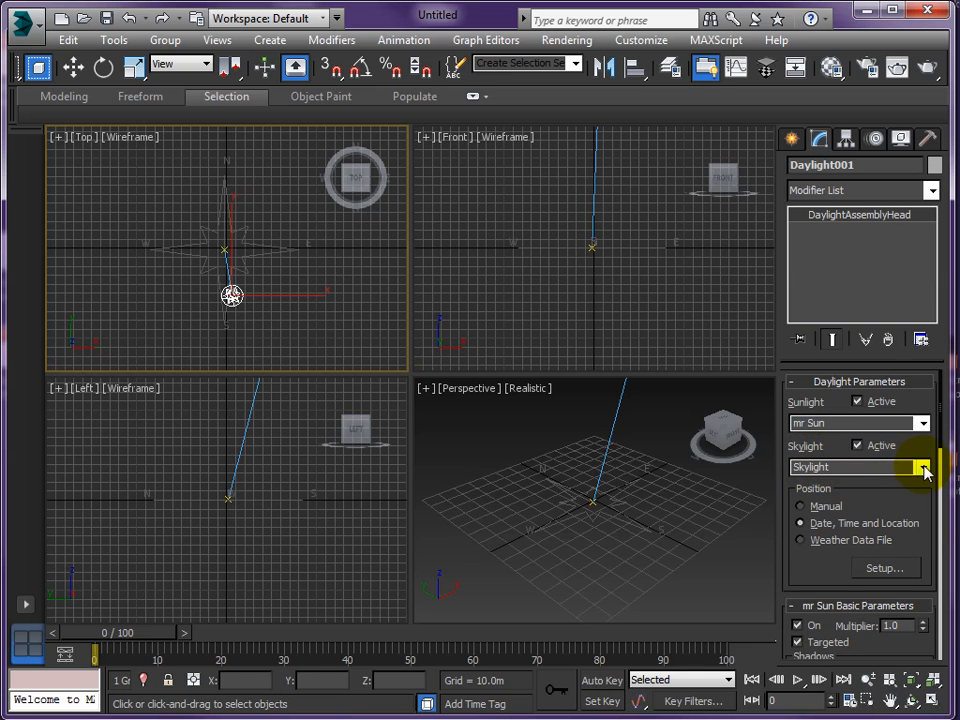
# Step: Set the Daylight system's skylight type to mr Sky and accept adding the mr Physical Sky environment map
pyautogui.click(924, 467)
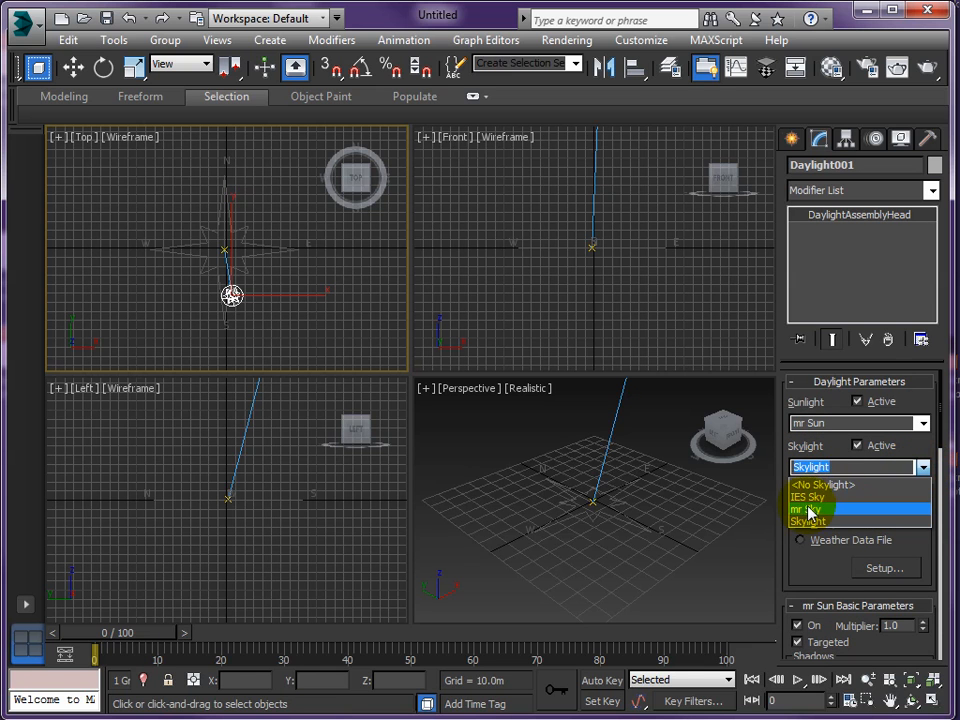
pyautogui.click(808, 510)
pyautogui.moveTo(371, 354); pyautogui.dragTo(467, 310)
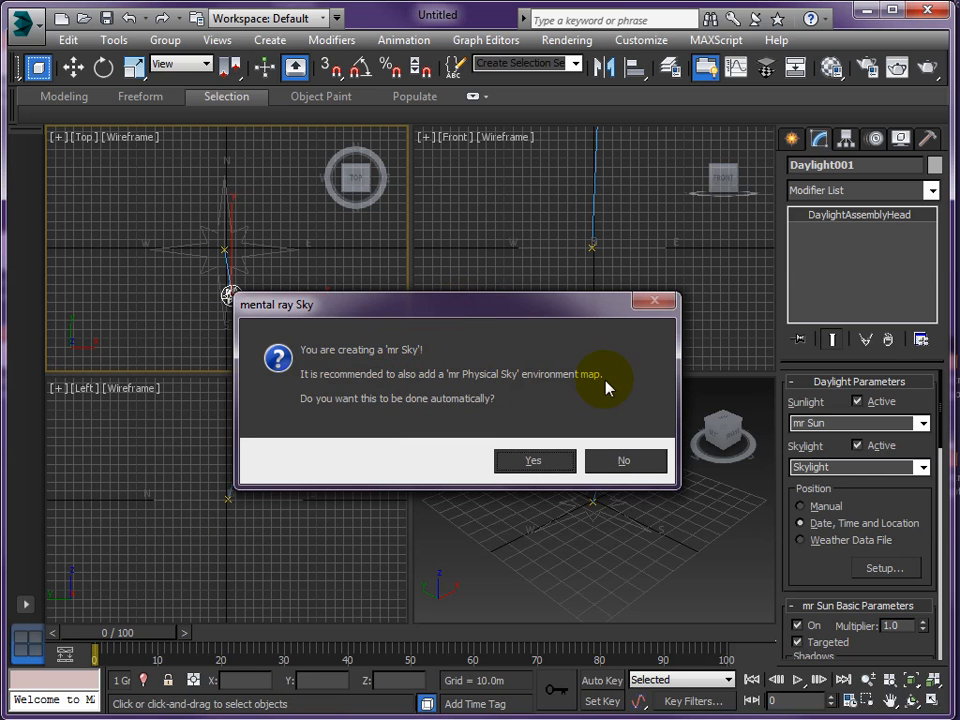
pyautogui.click(537, 465)
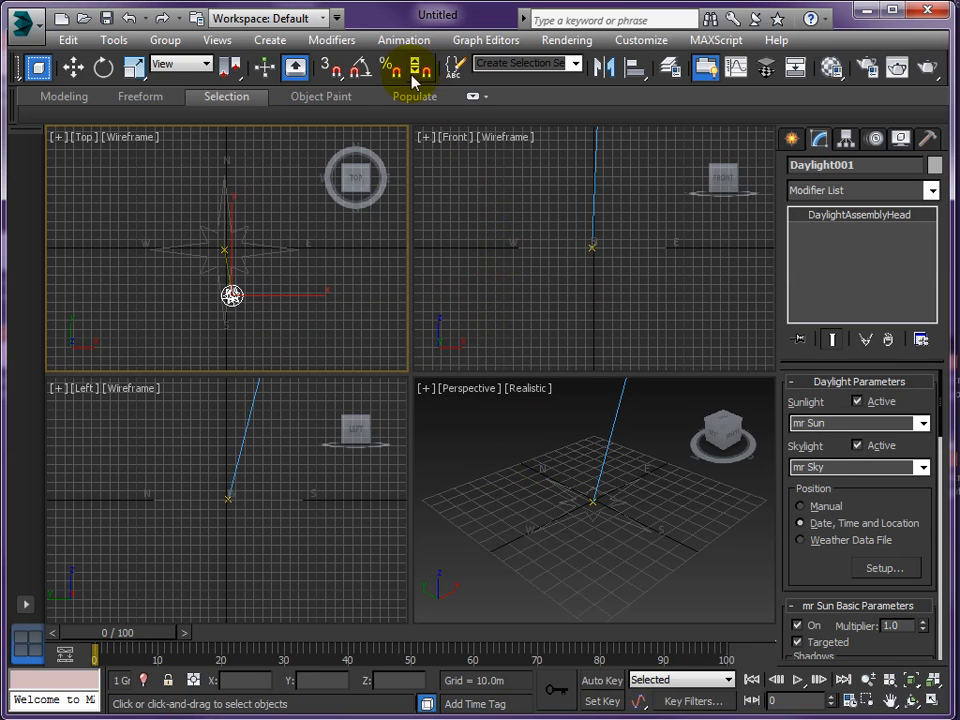
# Step: Switch the scene's exposure control to mr Photographic Exposure Control and set its Exposure Value (EV) to 13.56
pyautogui.click(574, 44)
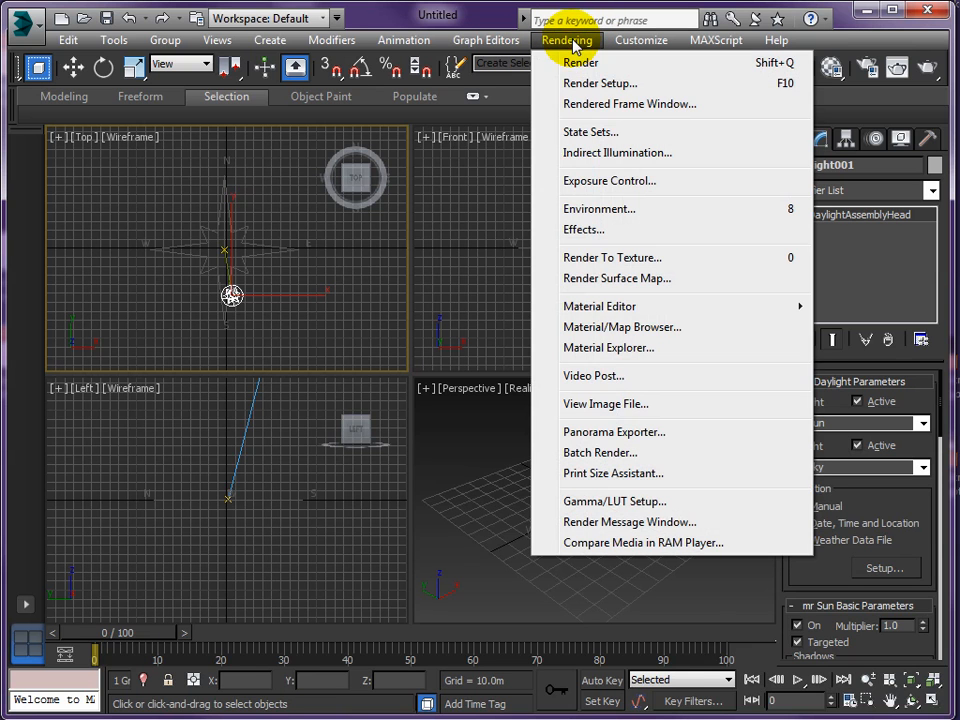
pyautogui.click(587, 182)
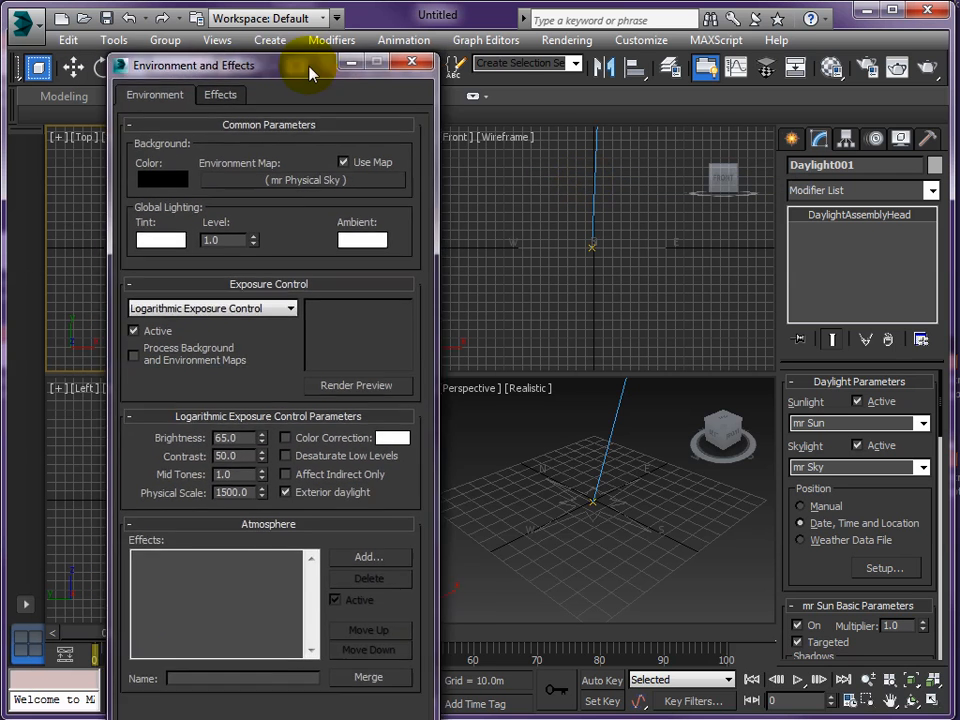
pyautogui.moveTo(310, 74); pyautogui.dragTo(318, 108)
pyautogui.click(182, 344)
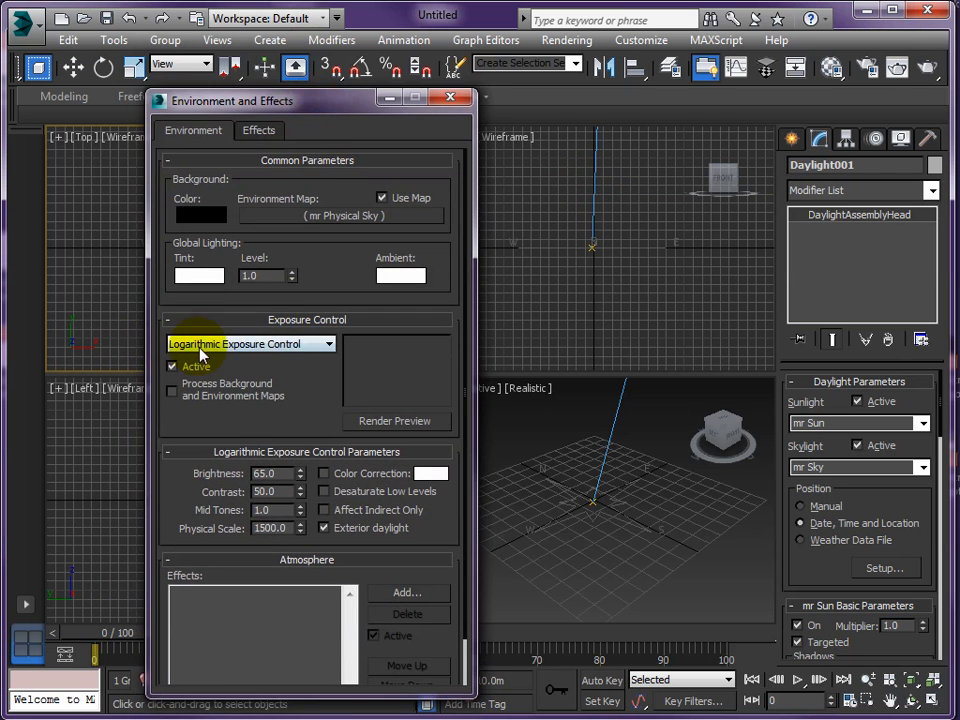
pyautogui.click(331, 344)
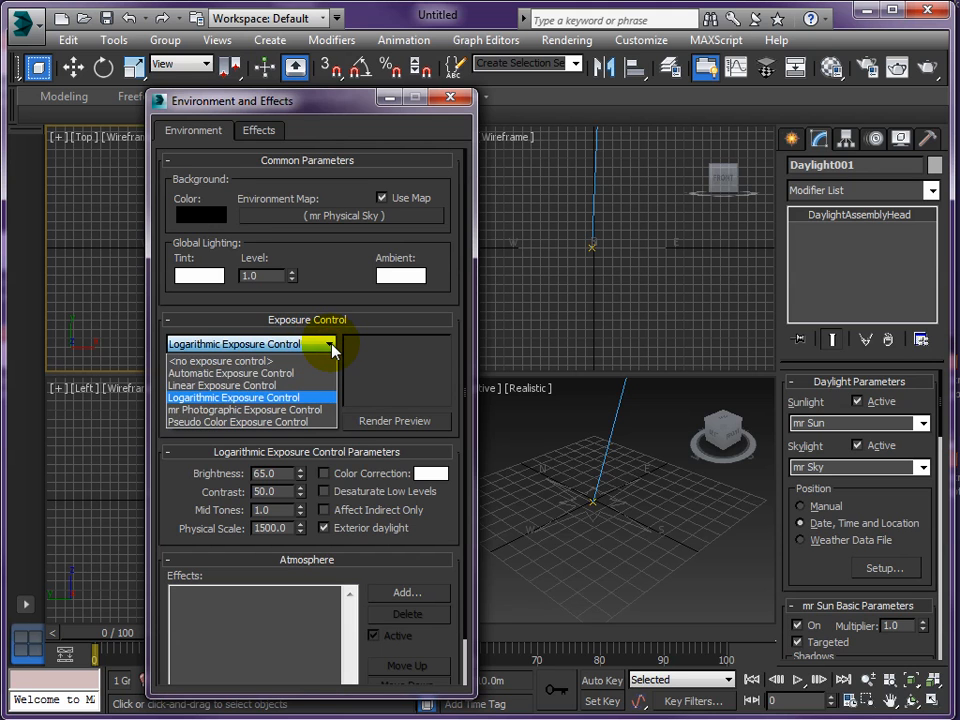
pyautogui.click(217, 410)
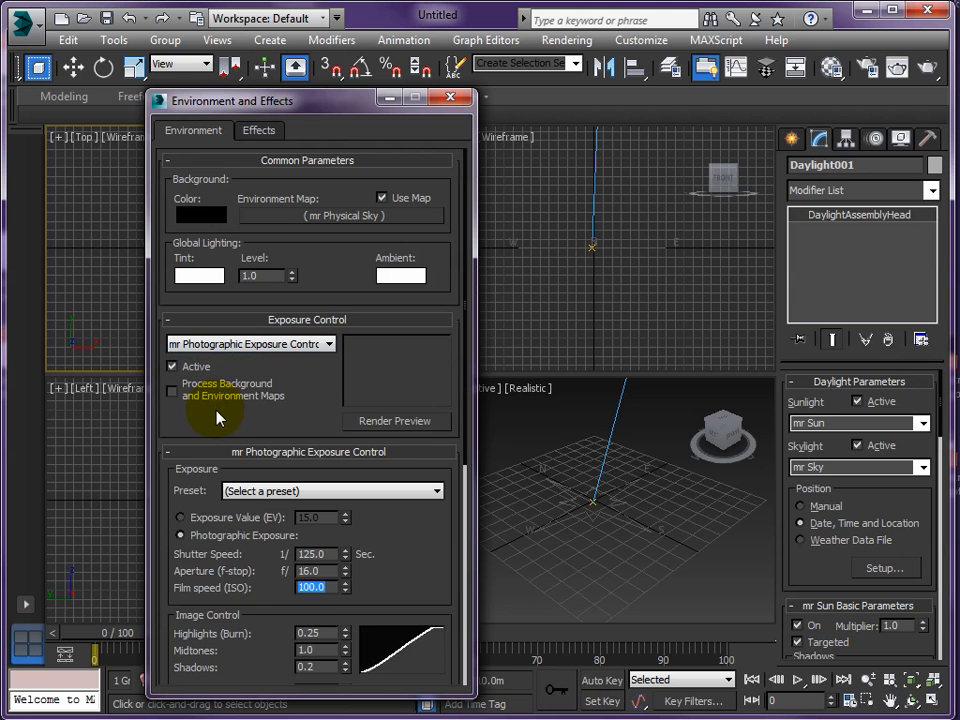
pyautogui.click(180, 518)
pyautogui.click(320, 517)
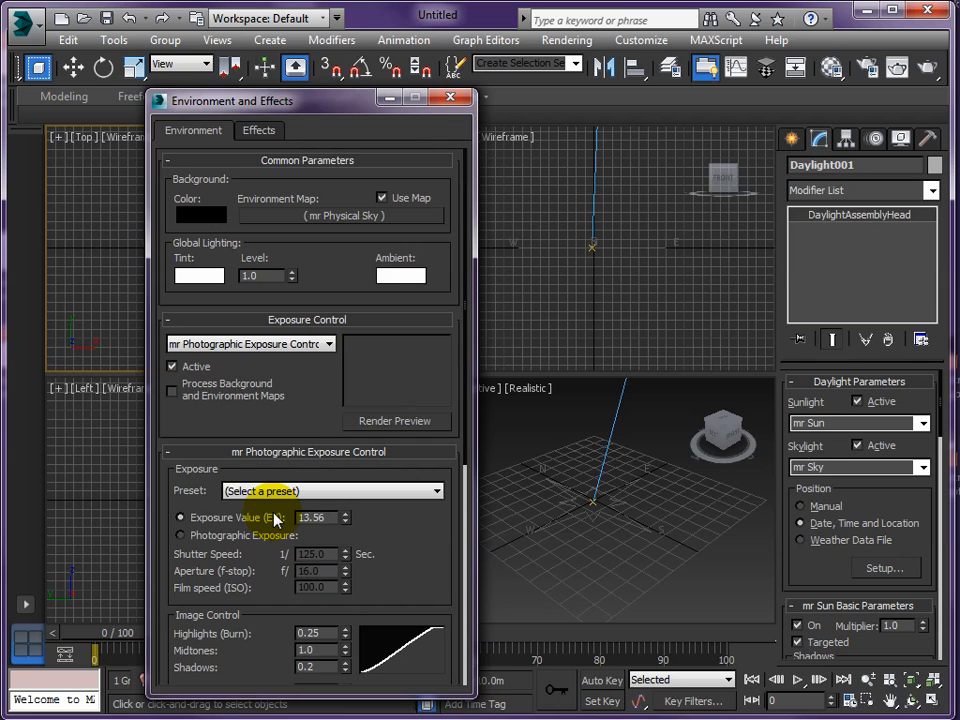
# Step: Close the environment and exposure settings and deselect the Daylight system
pyautogui.click(452, 101)
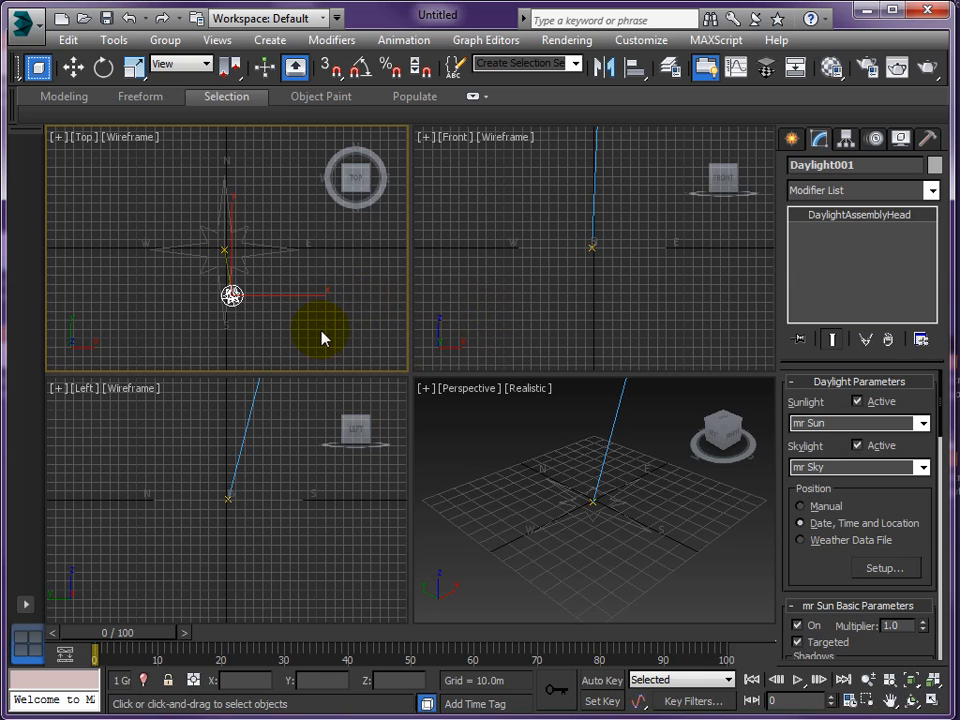
pyautogui.click(322, 338)
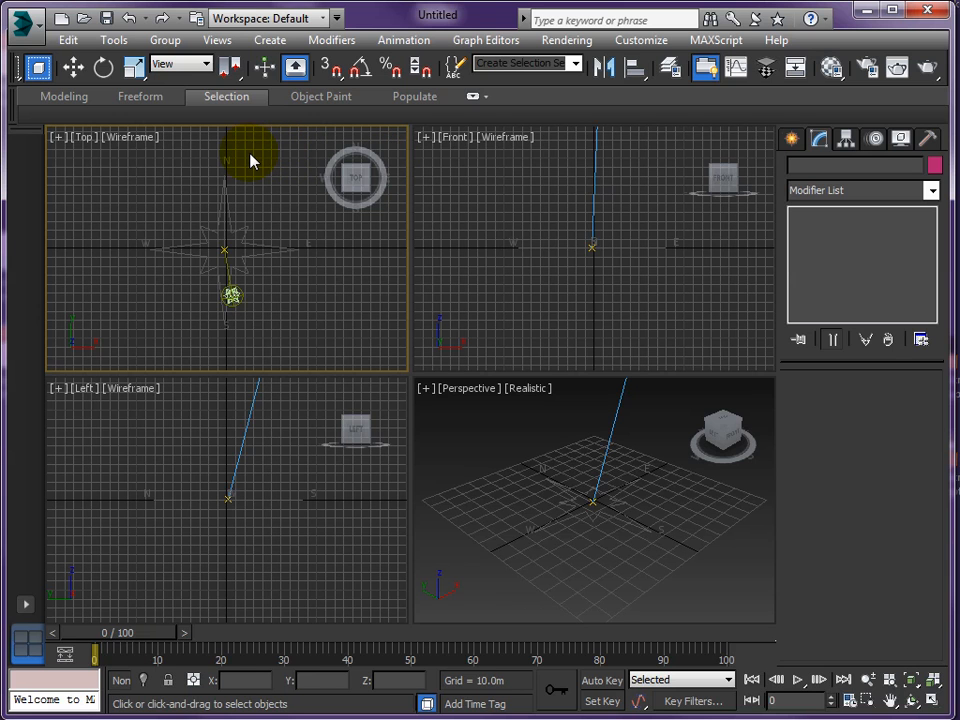
# Step: Save the scene to the Desktop as a 3ds Max file named MR_BASE_SCENE
pyautogui.click(30, 30)
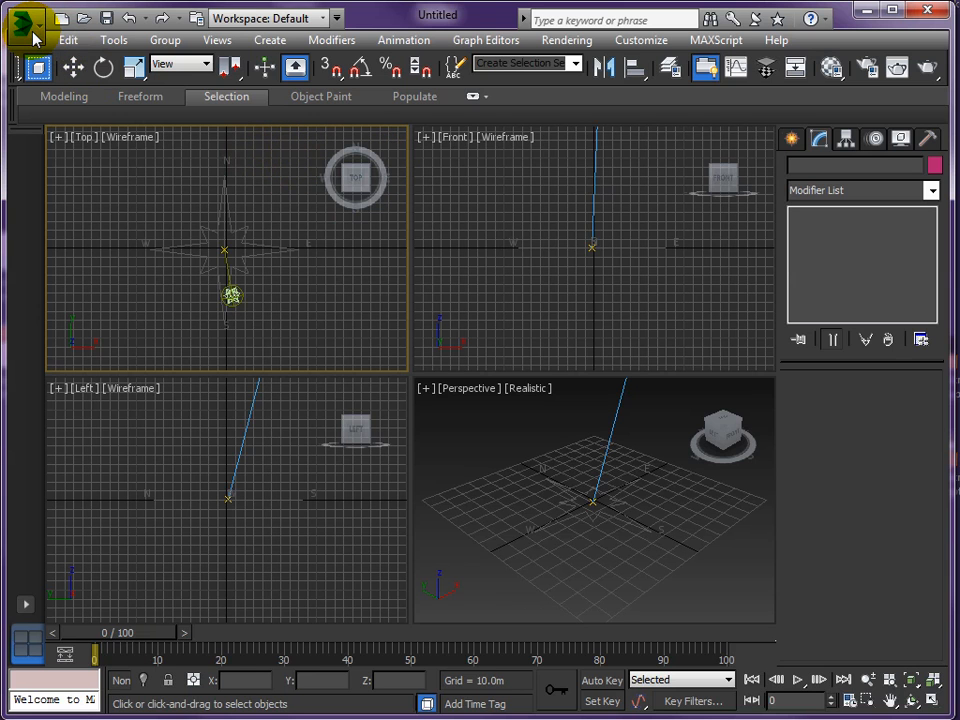
pyautogui.click(80, 233)
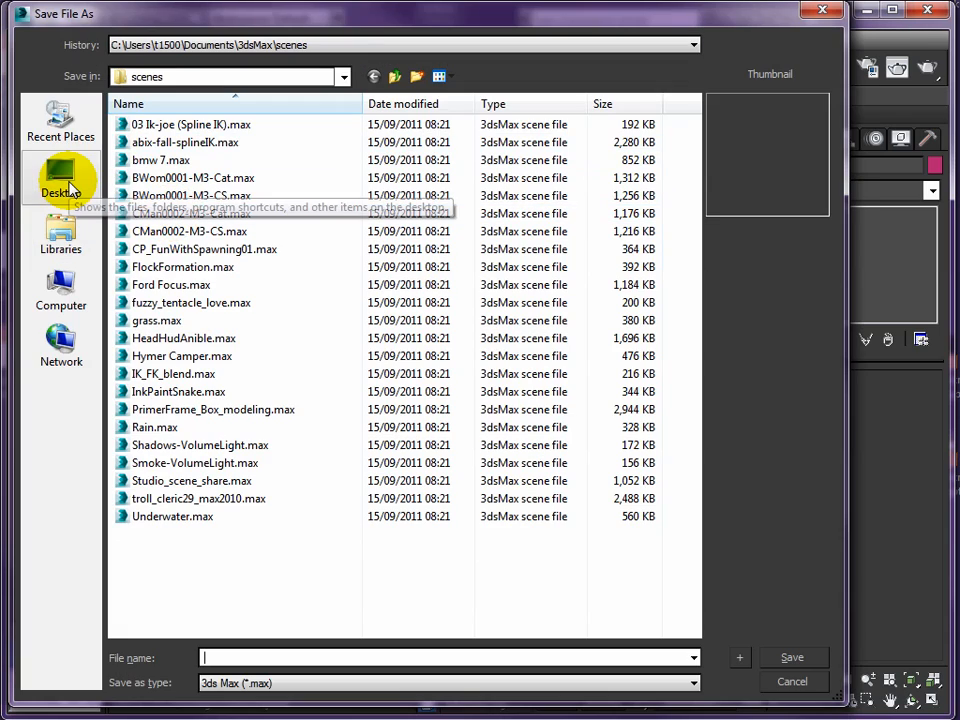
pyautogui.click(71, 189)
pyautogui.click(232, 656)
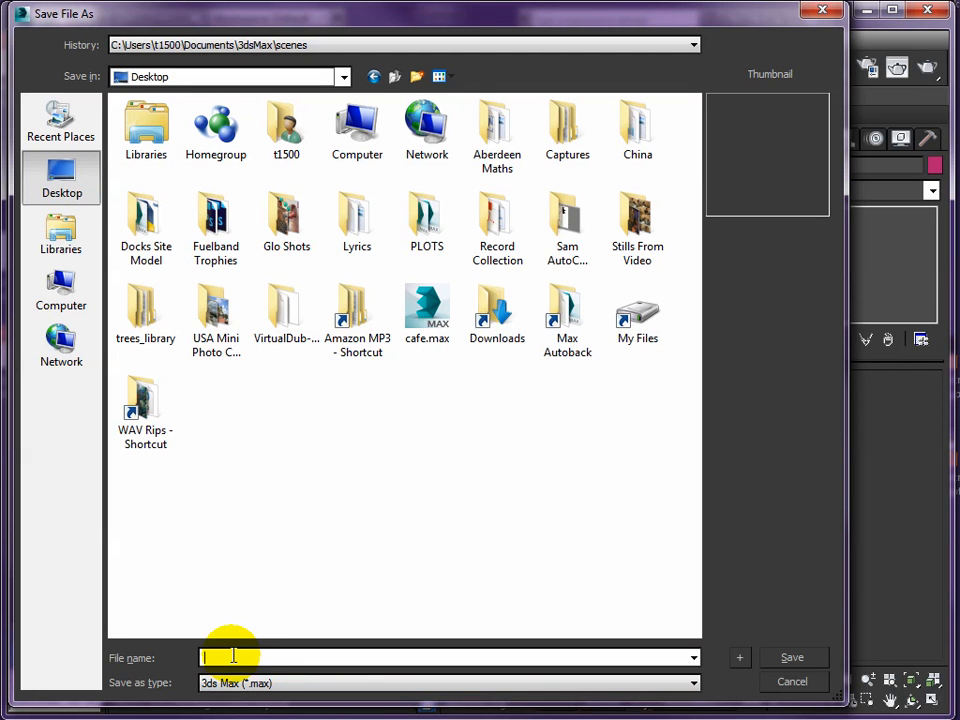
pyautogui.write('MR_')
pyautogui.write('BASE_SCENE')
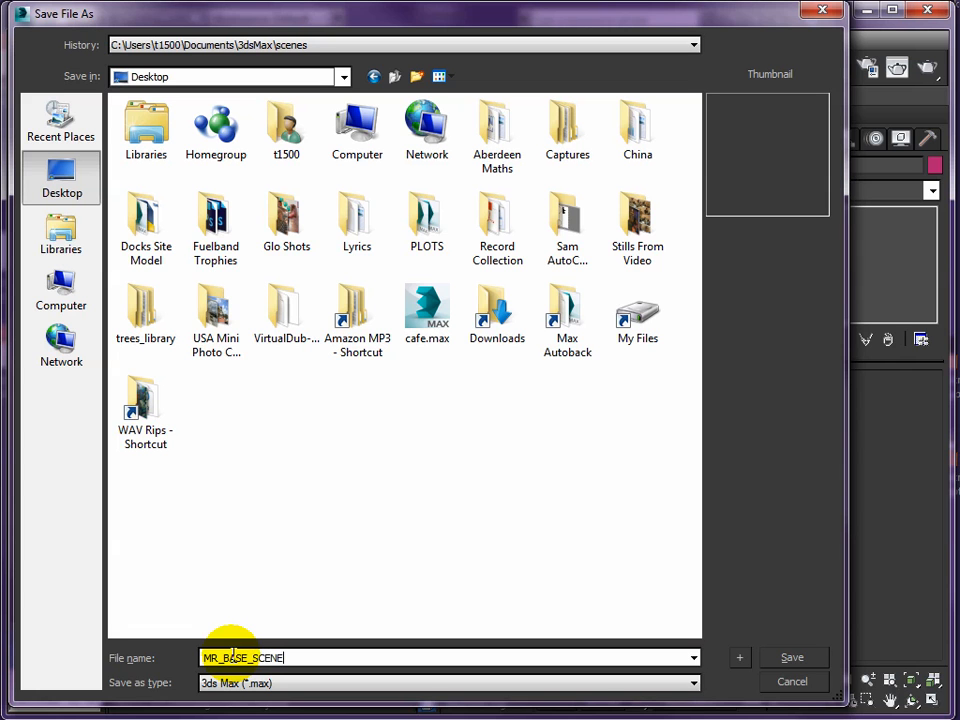
pyautogui.click(793, 659)
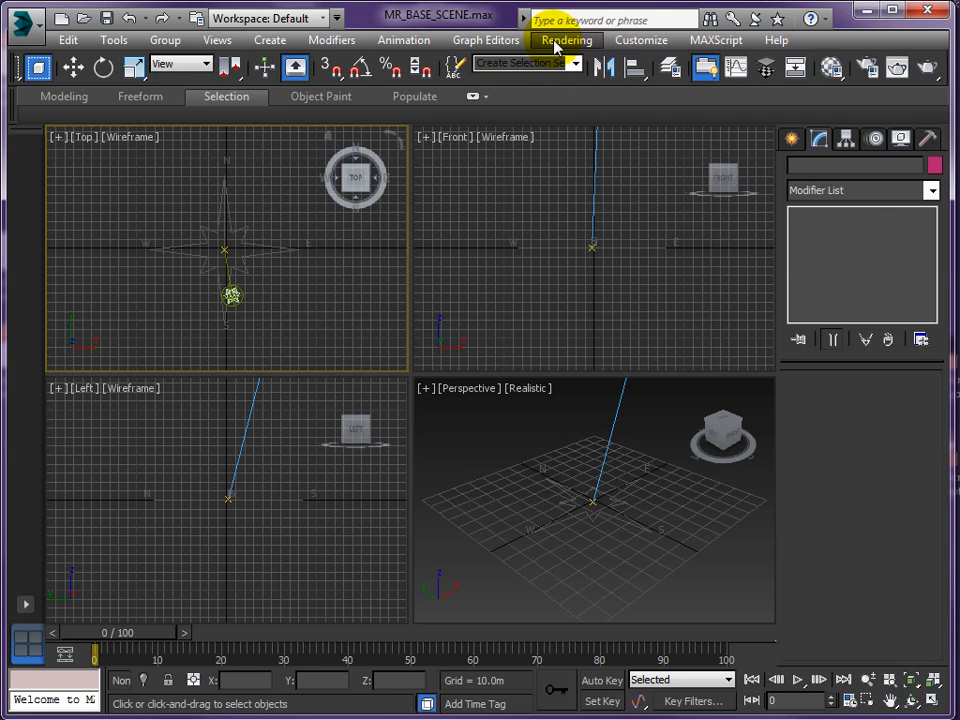
# Step: Check the scene's system unit scale and display units in the units setup, and leave without making changes
pyautogui.click(622, 42)
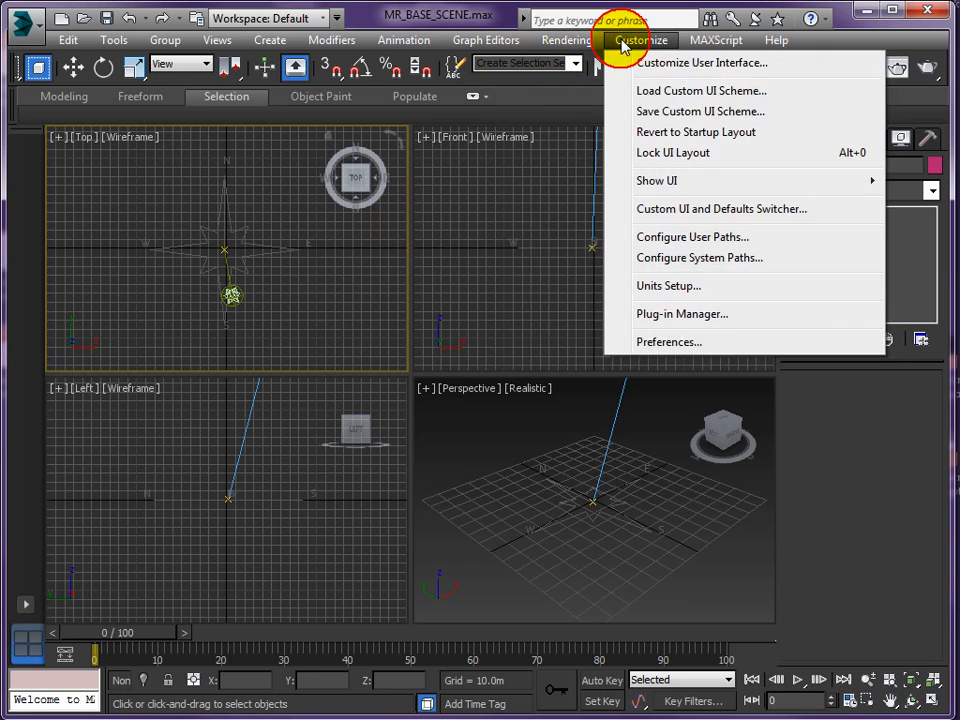
pyautogui.click(650, 287)
pyautogui.click(497, 219)
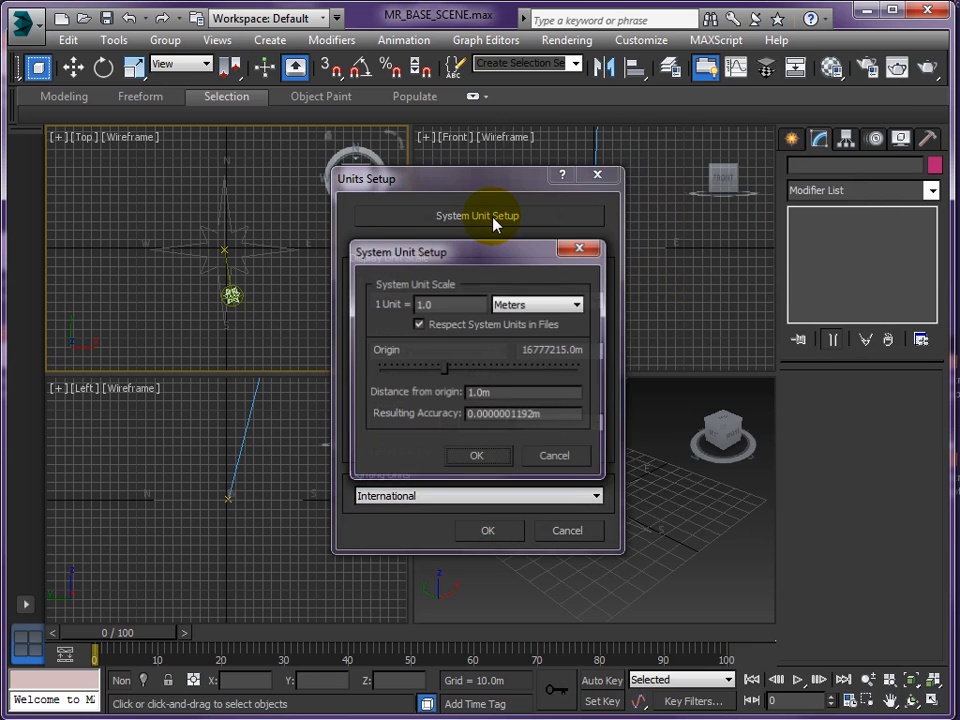
pyautogui.click(555, 456)
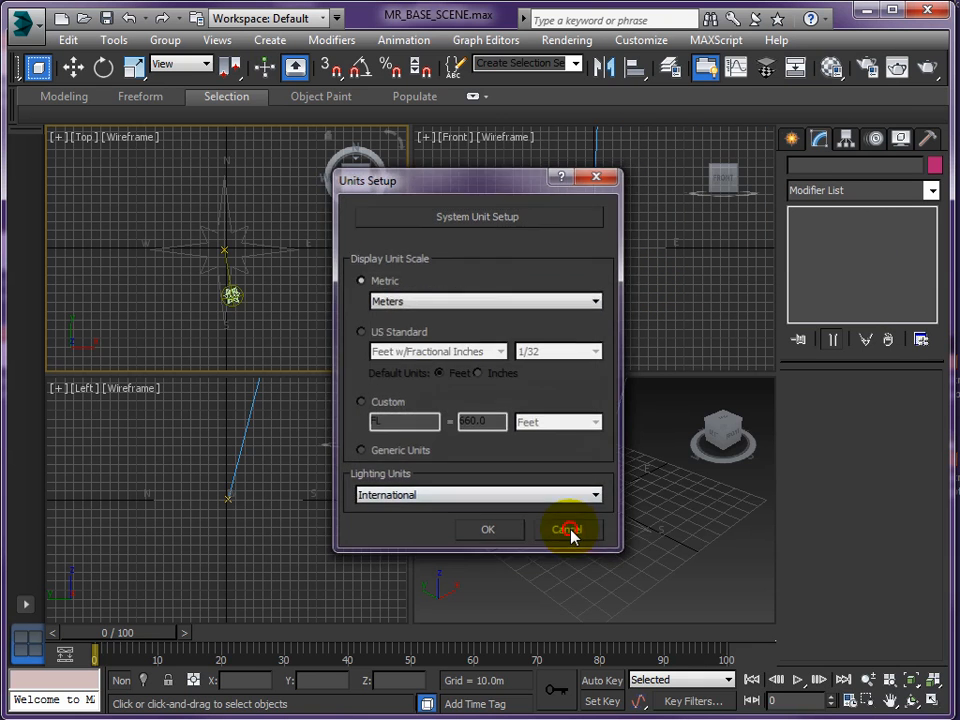
pyautogui.click(567, 530)
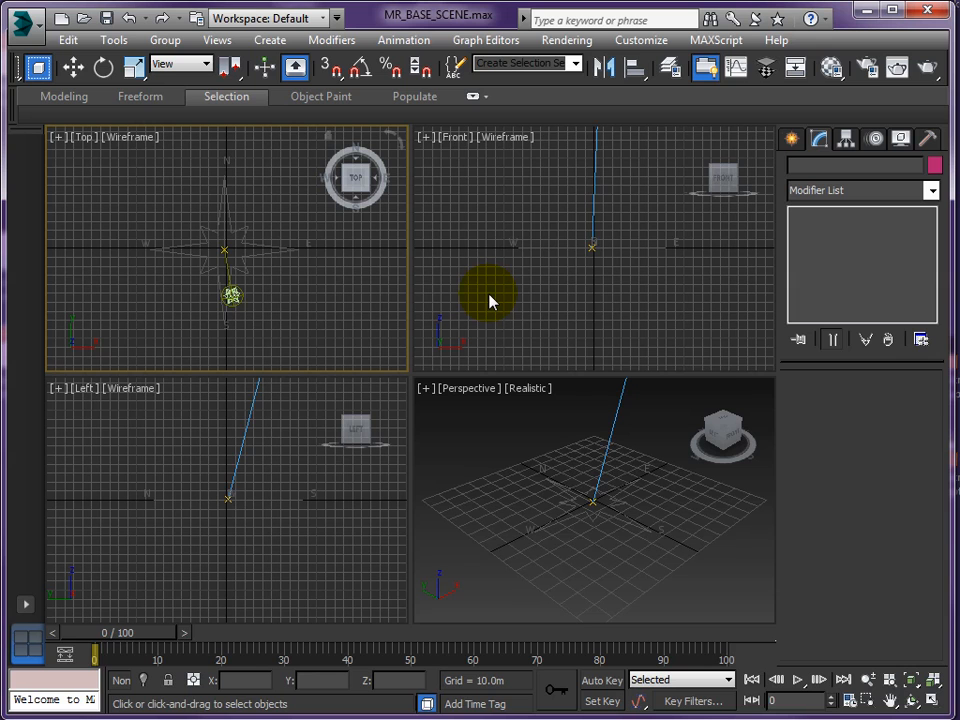